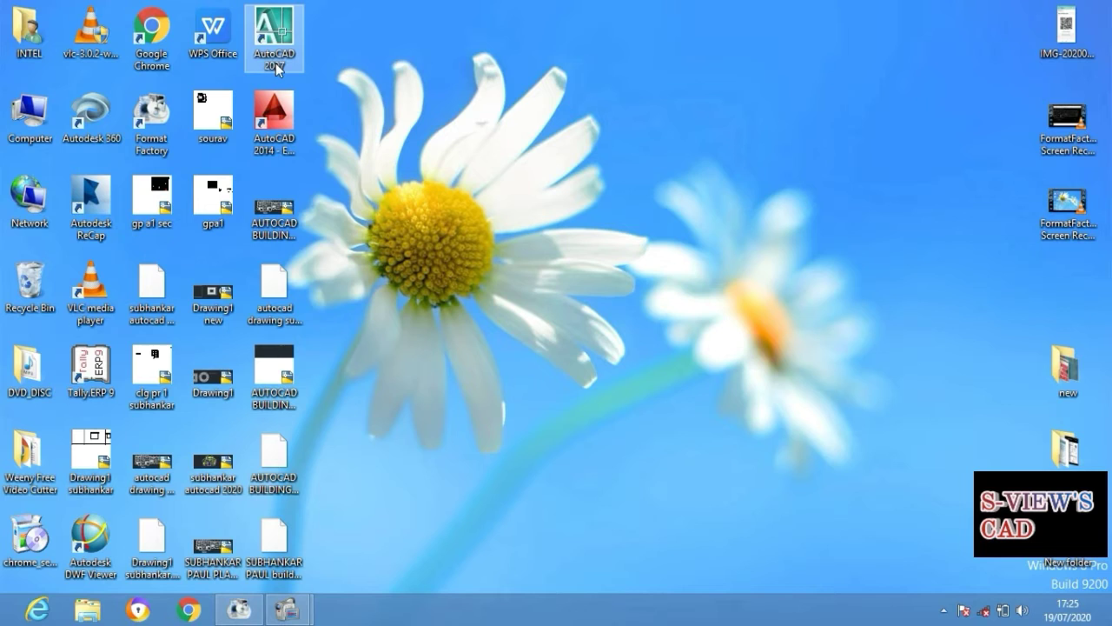
Launch AutoCAD 2014 and open the drawing AUTOCAD BUILDING PLAN from the Desktop
double_click(279, 122)
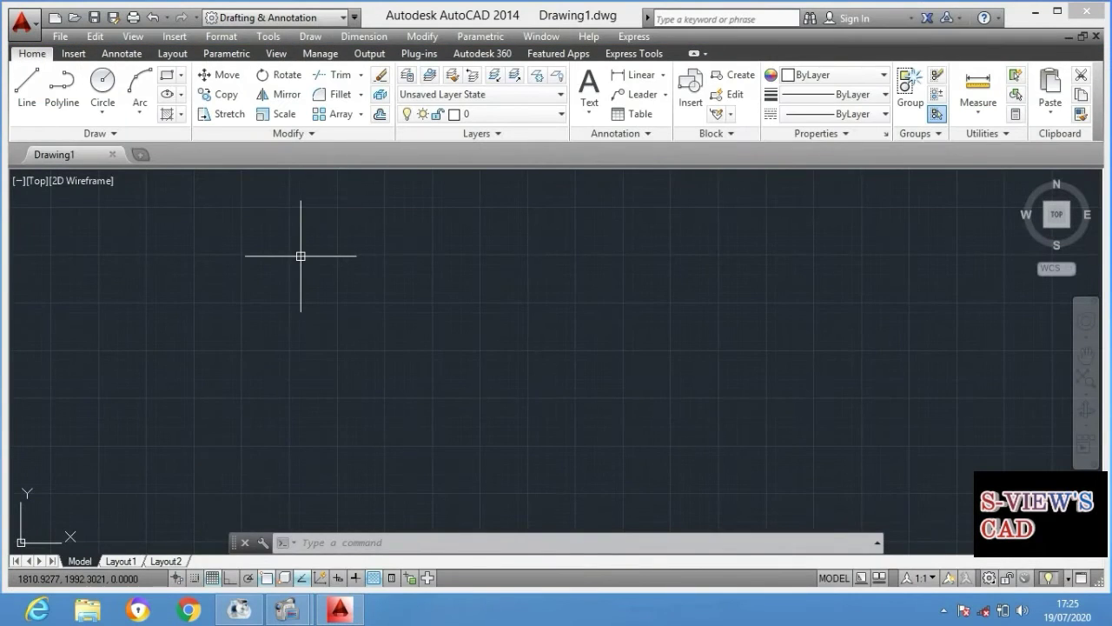
click(76, 17)
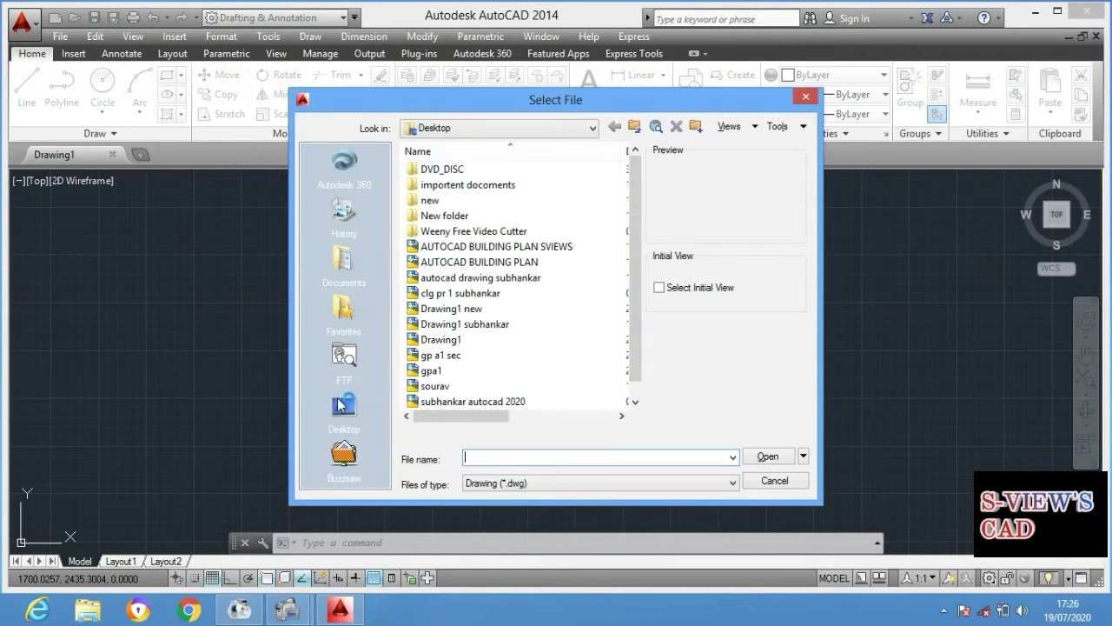
click(531, 262)
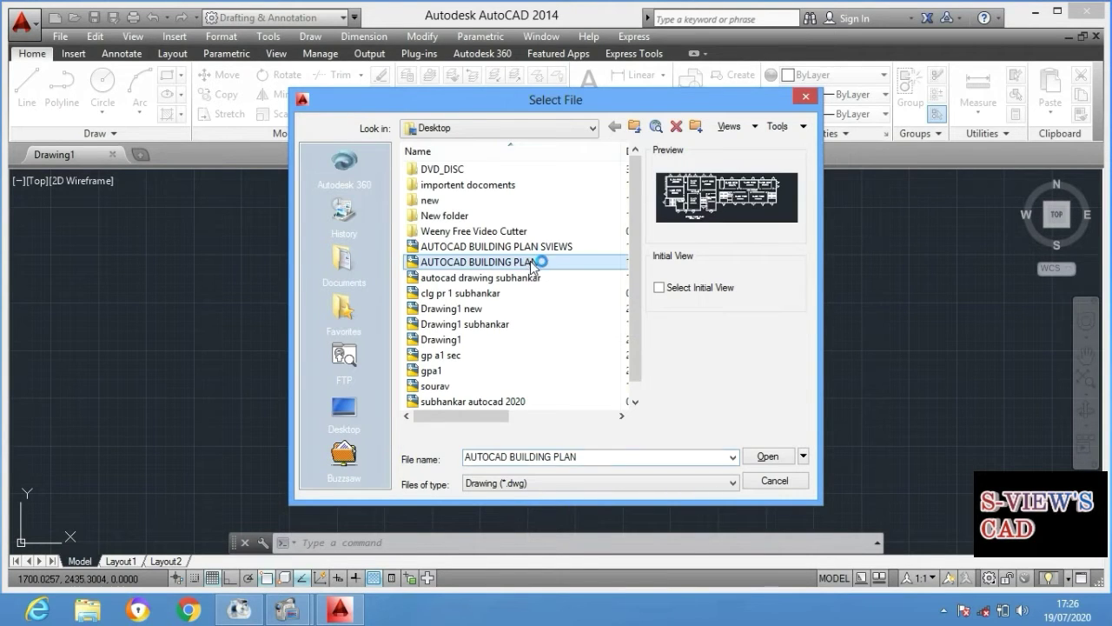
click(768, 457)
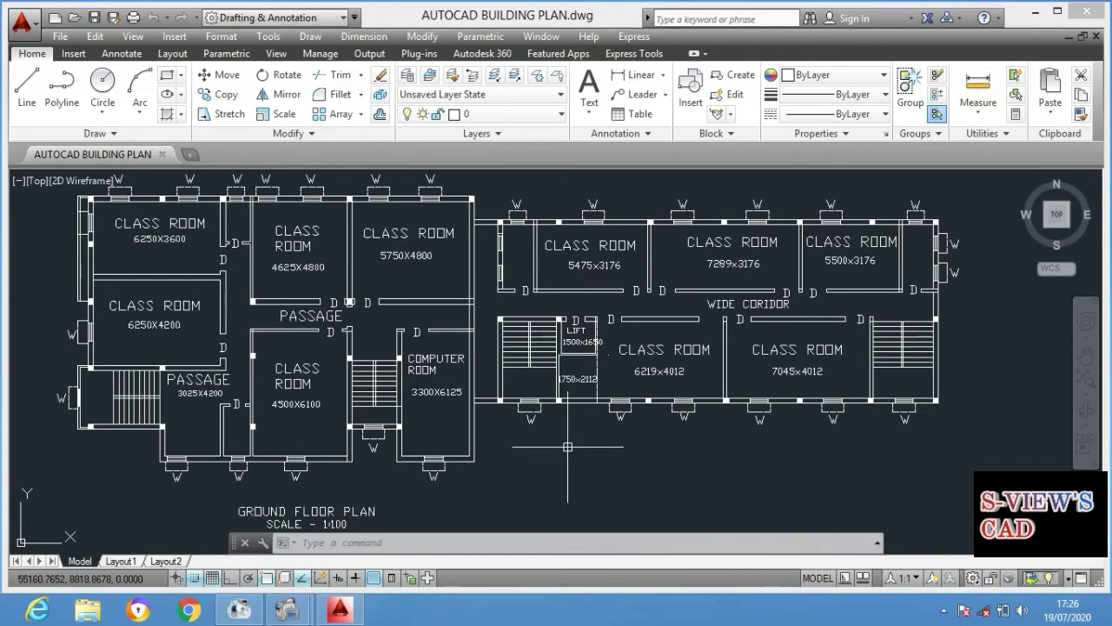
Minimize AutoCAD 2014 and start AutoCAD 2007 with the AutoCAD Classic workspace
click(1034, 11)
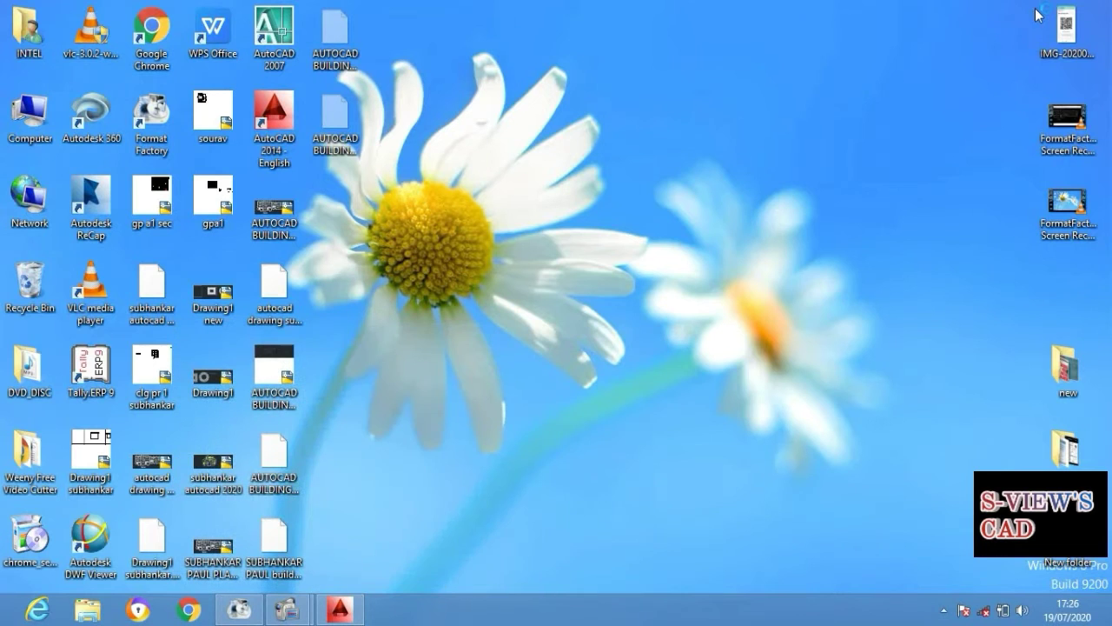
double_click(281, 40)
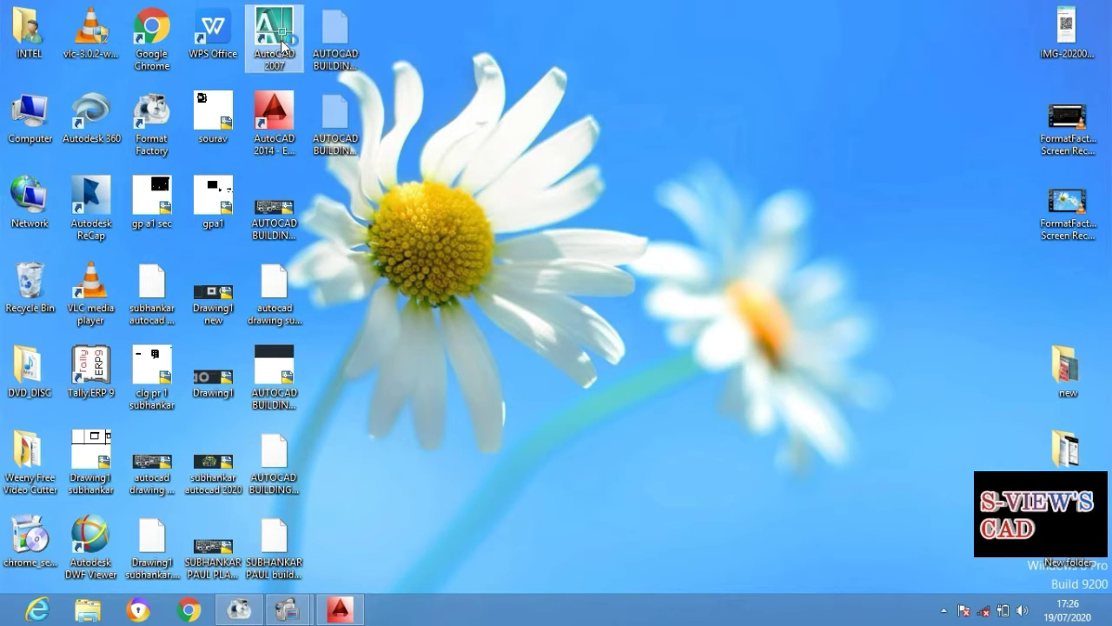
click(502, 329)
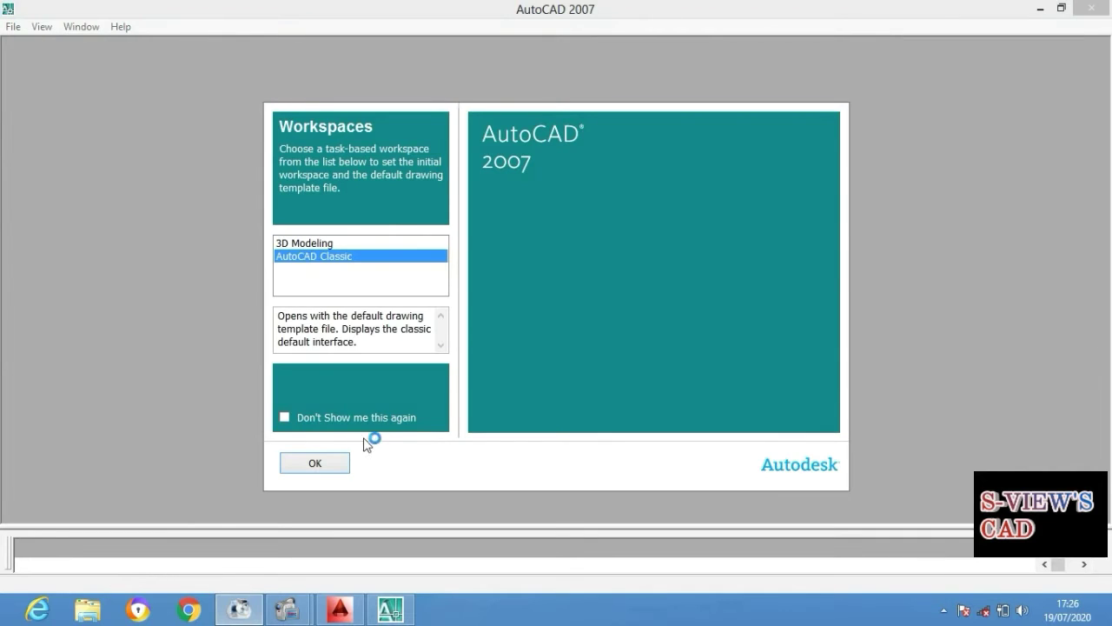
click(335, 462)
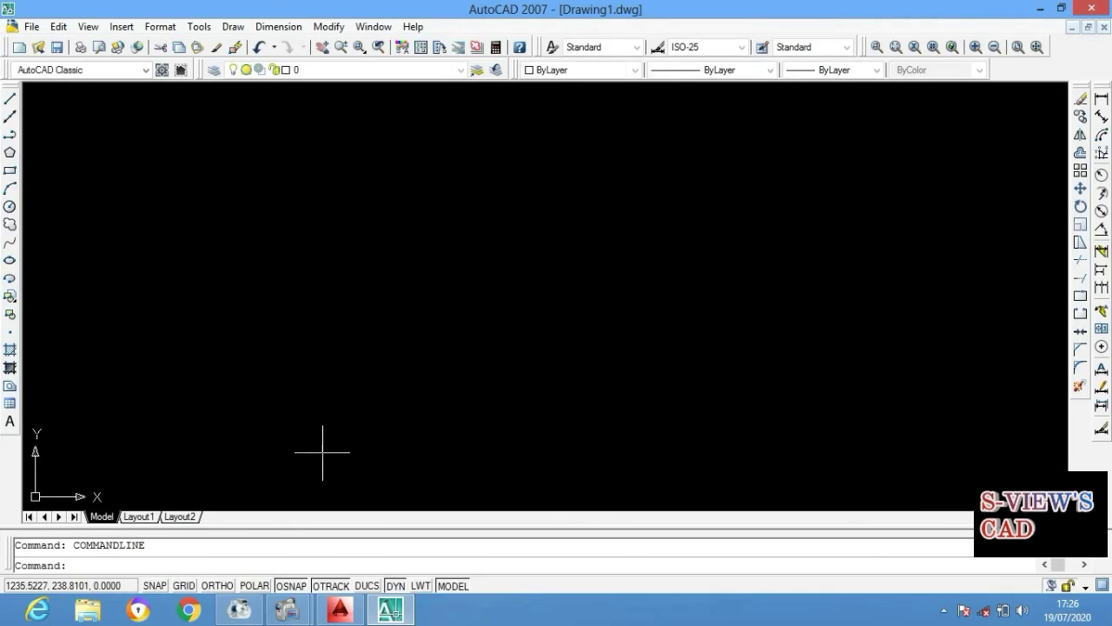
click(105, 161)
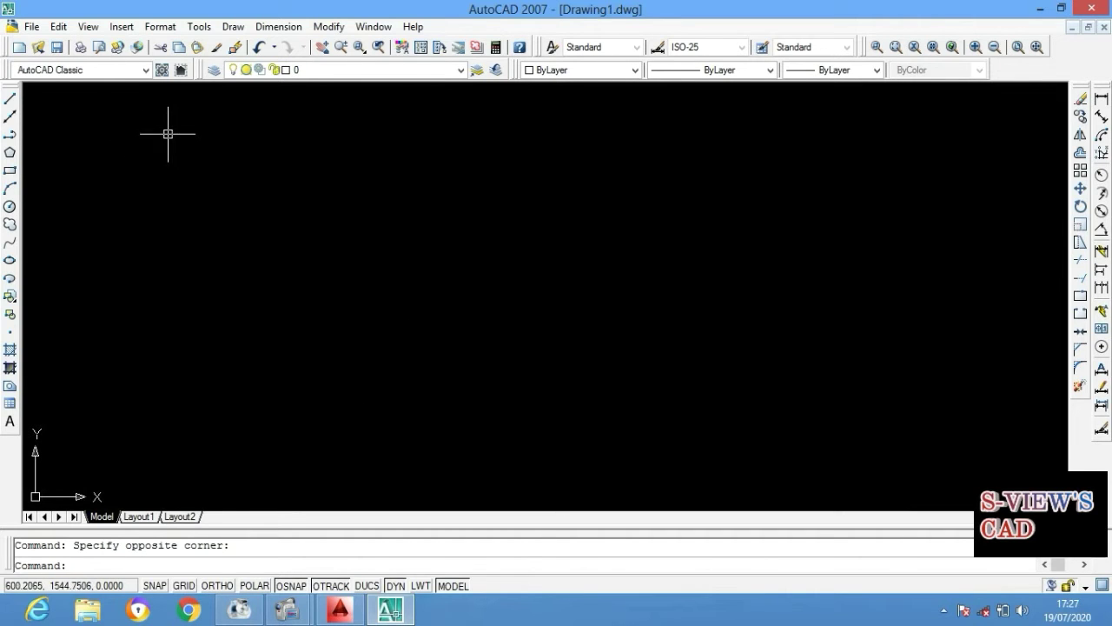
Try to open AUTOCAD BUILDING PLAN from the Desktop as read-only in AutoCAD 2007
click(33, 27)
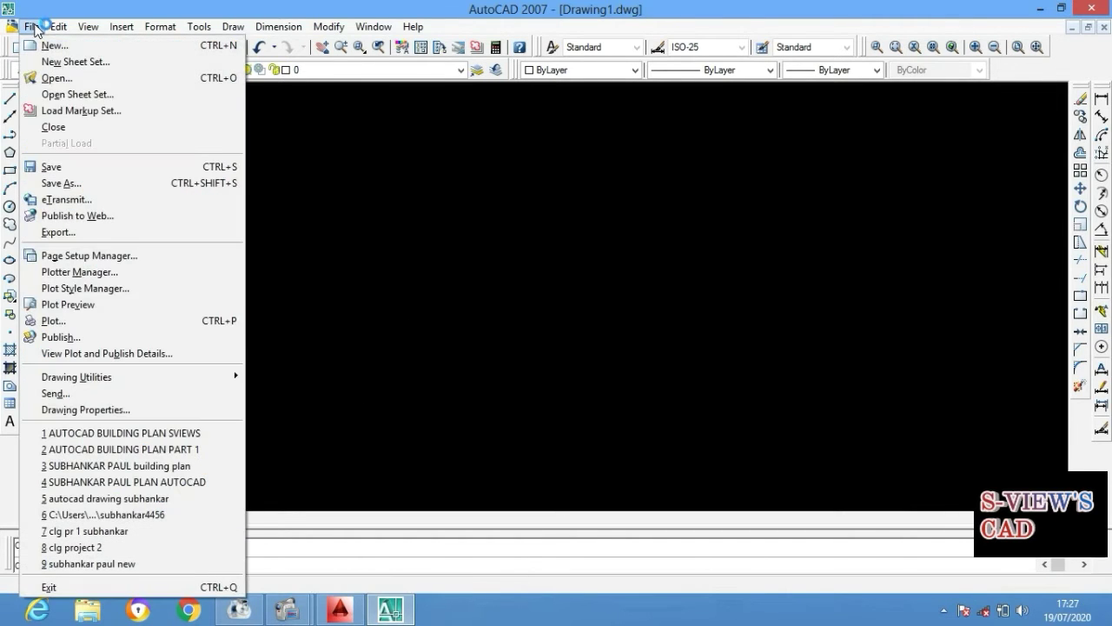
click(76, 78)
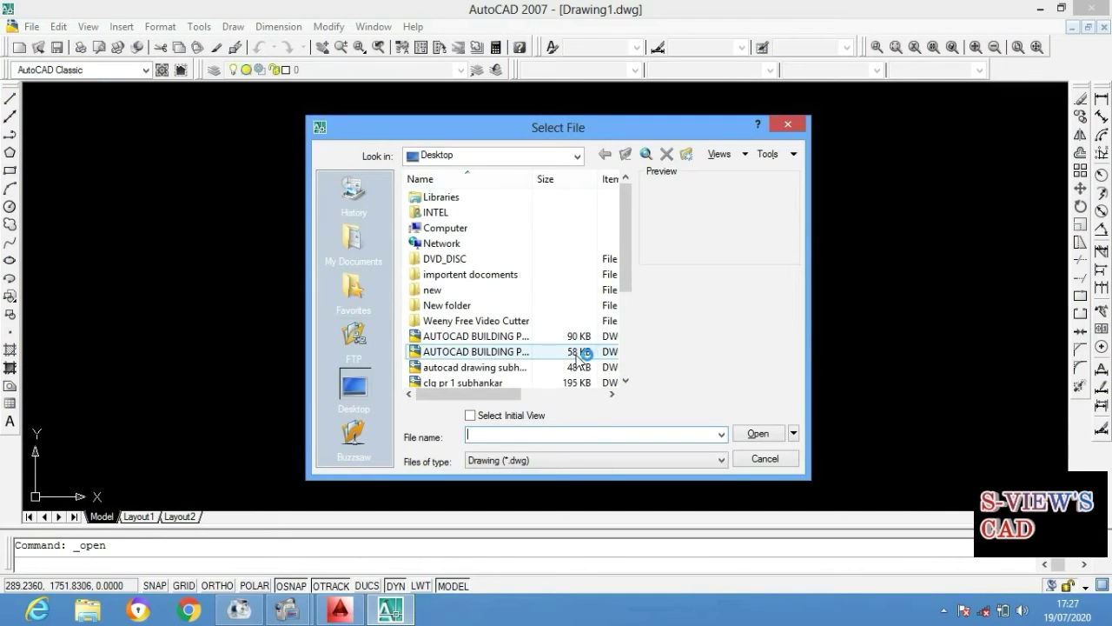
scroll(580, 354, down, 1)
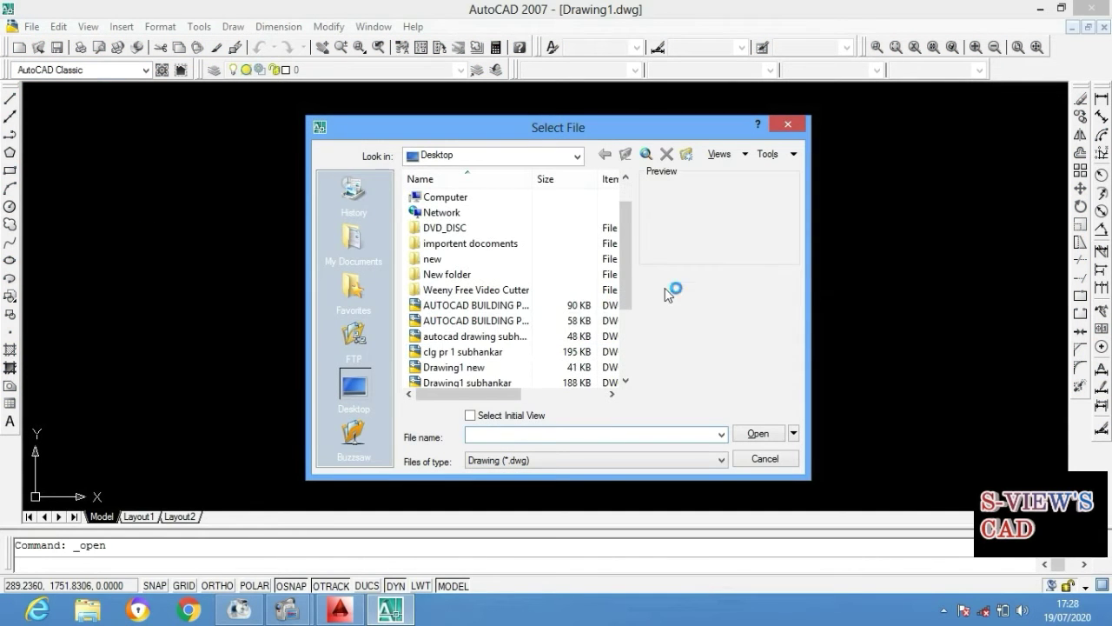
click(498, 320)
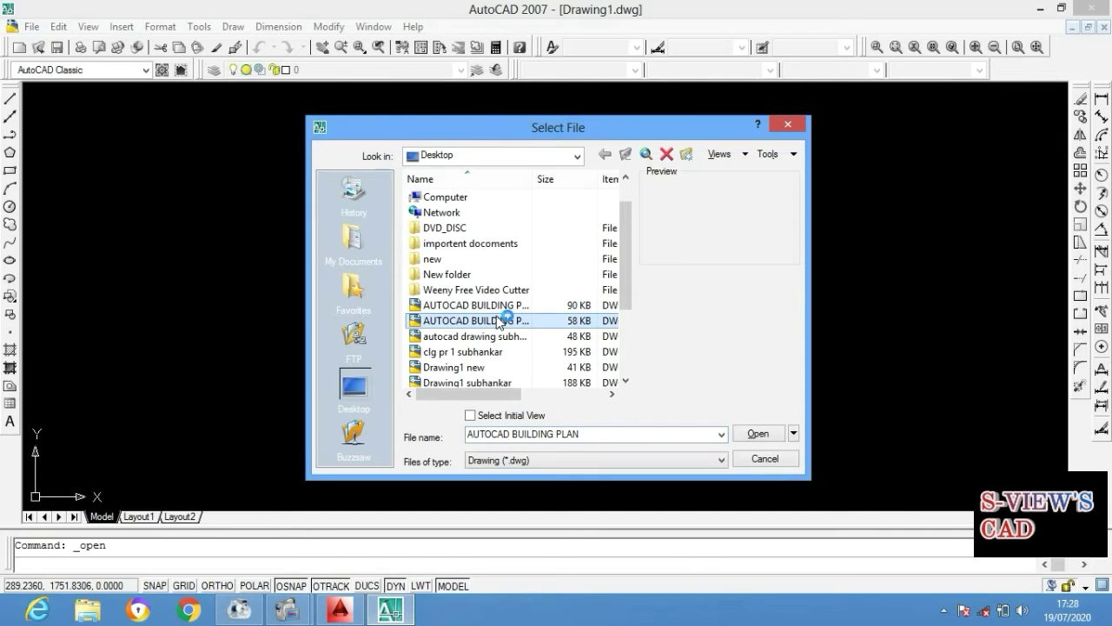
click(767, 432)
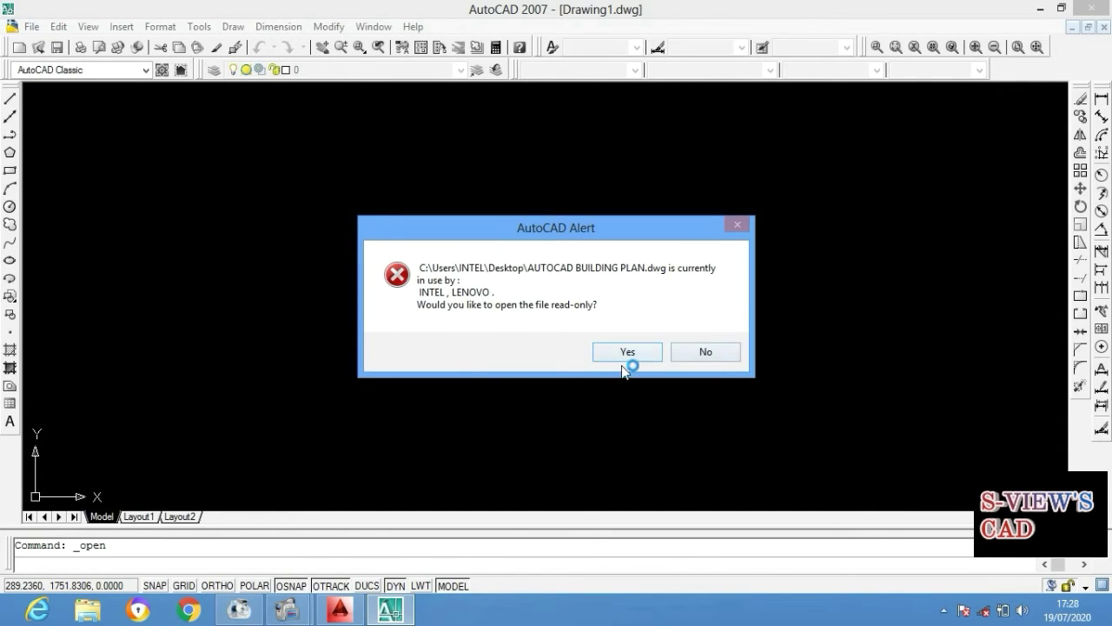
click(631, 352)
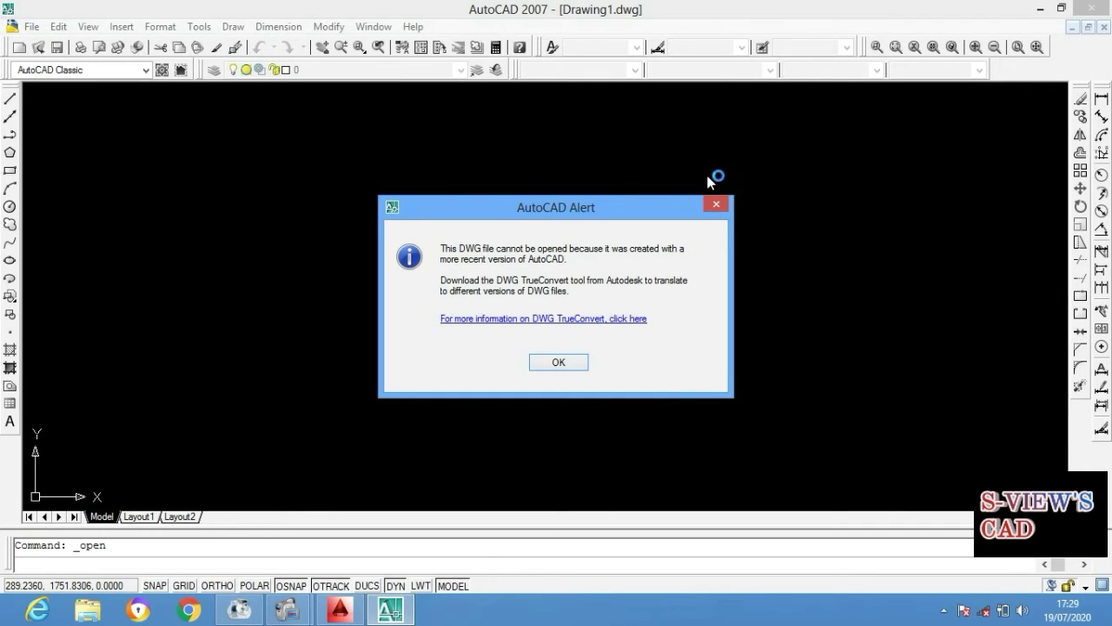
click(717, 206)
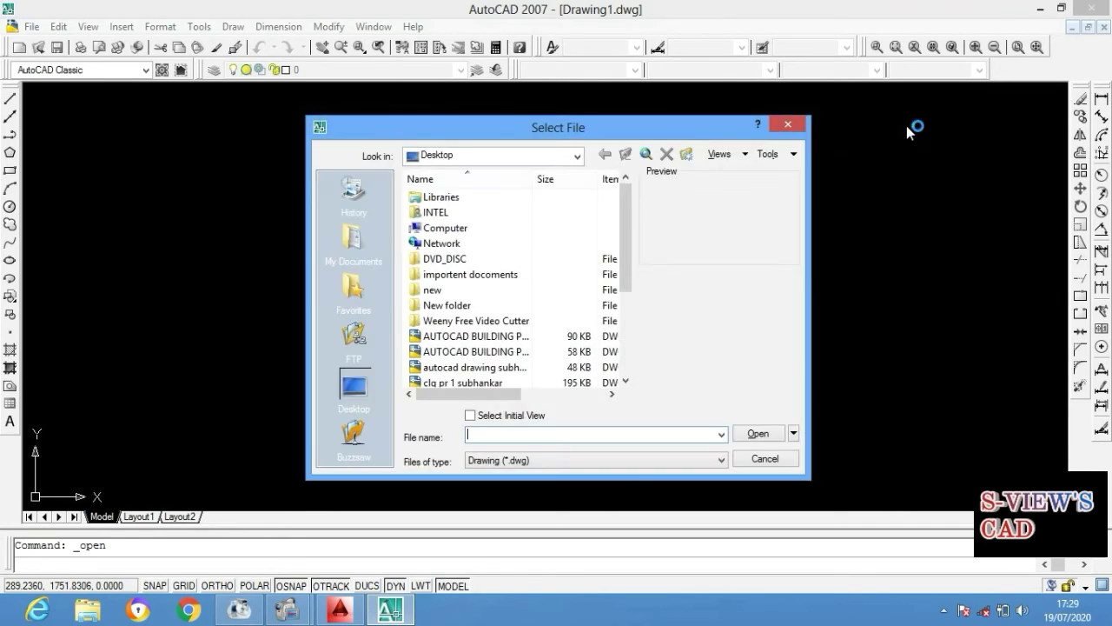
click(788, 123)
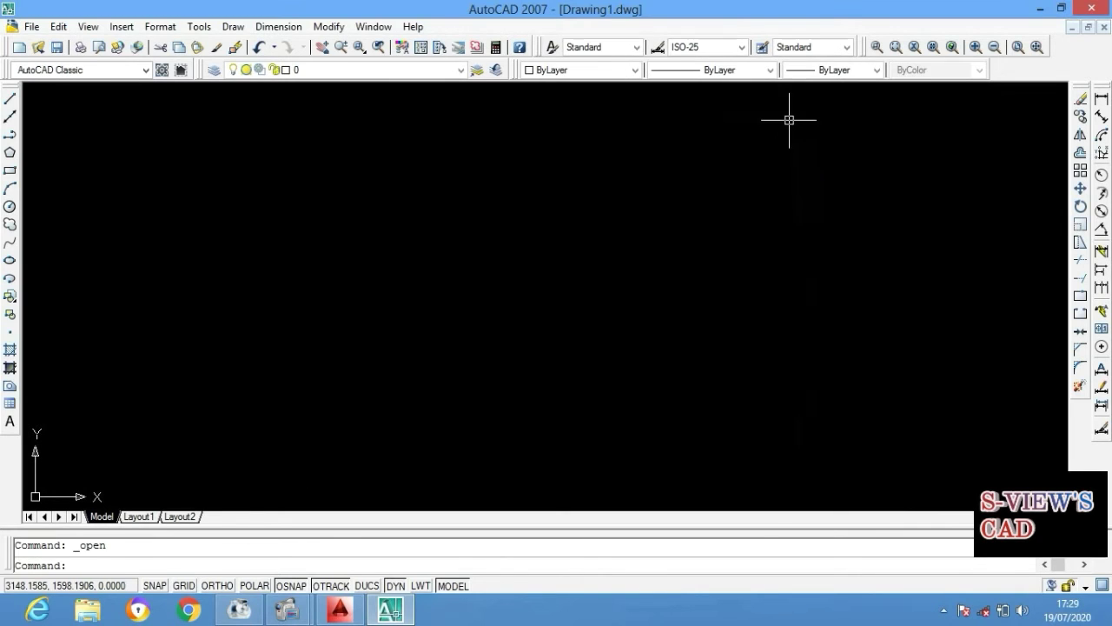
Switch to AutoCAD 2014 and save the building plan in AutoCAD 2007/LT2007 Drawing (*.dwg) format, replacing the existing Desktop file
mouse_move(342, 616)
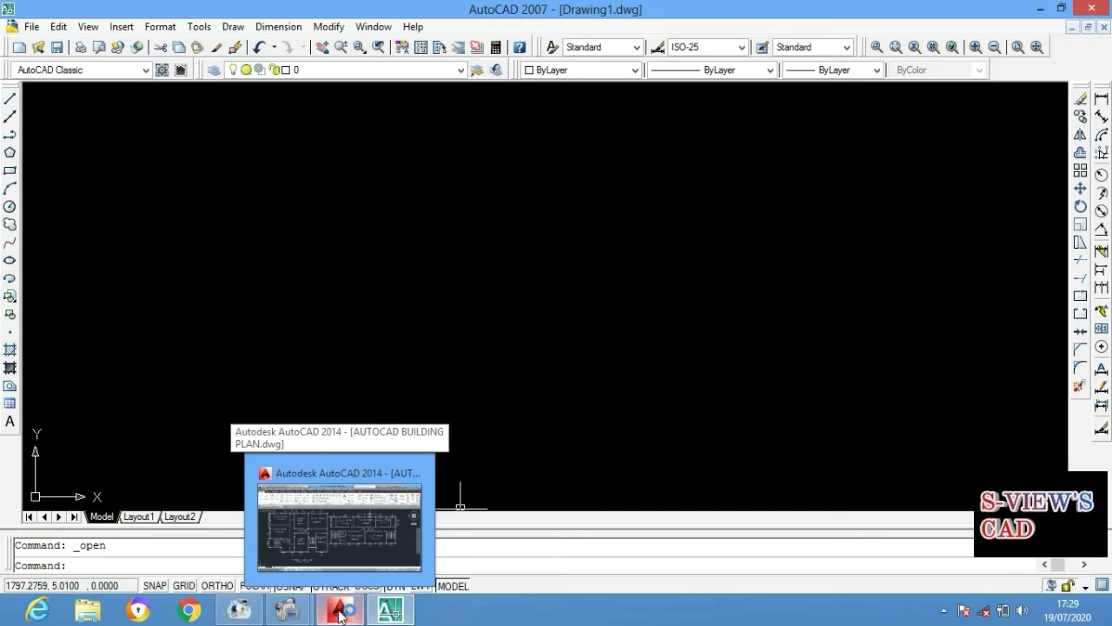
click(339, 615)
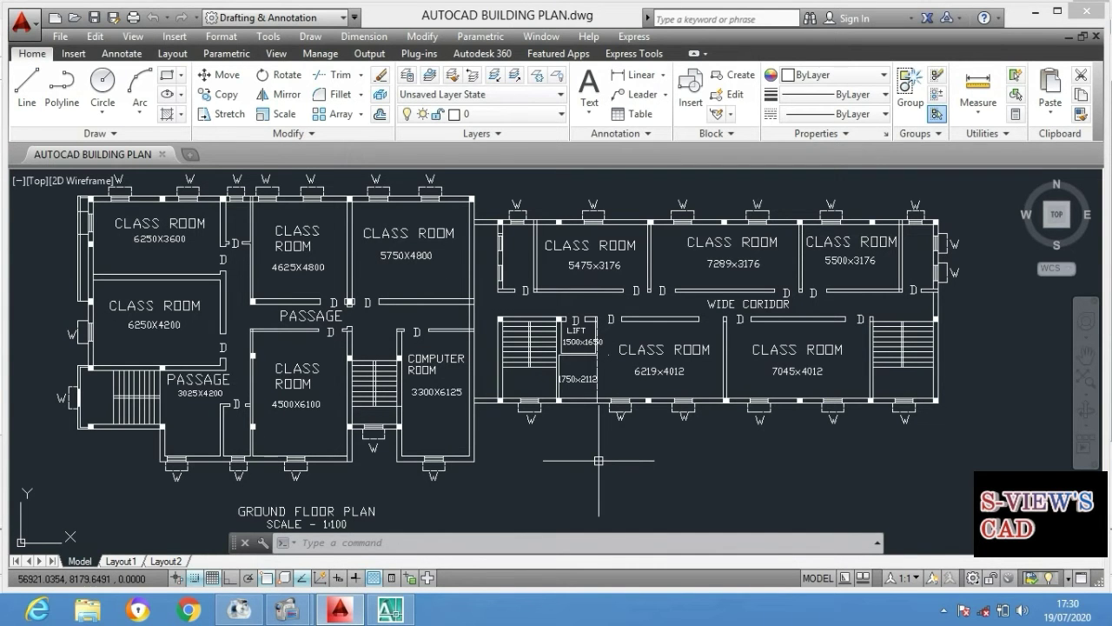
click(113, 17)
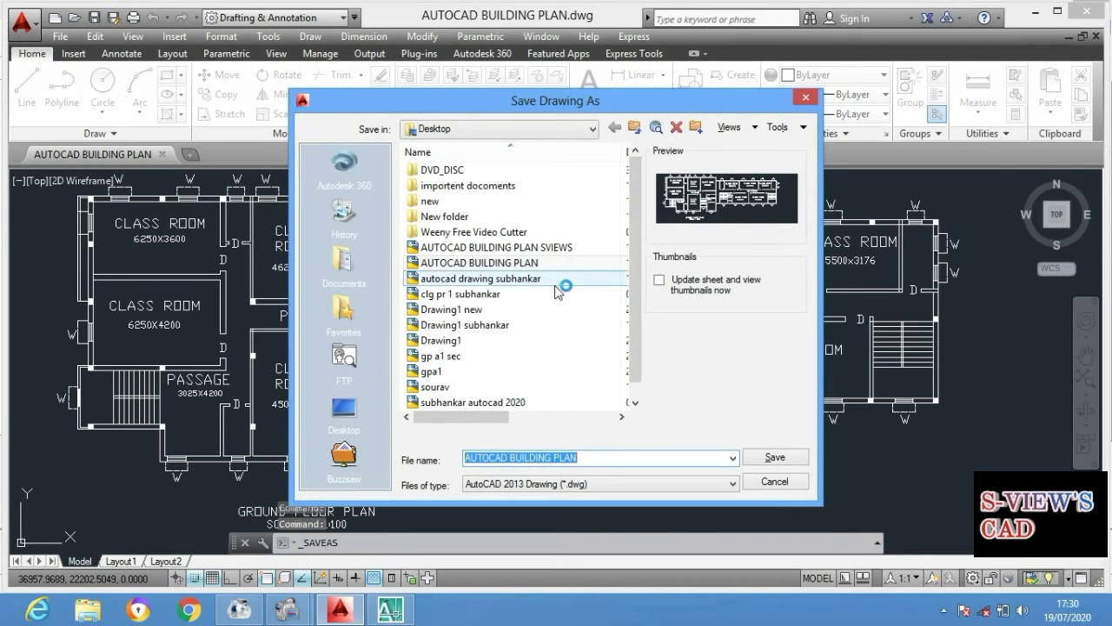
click(657, 485)
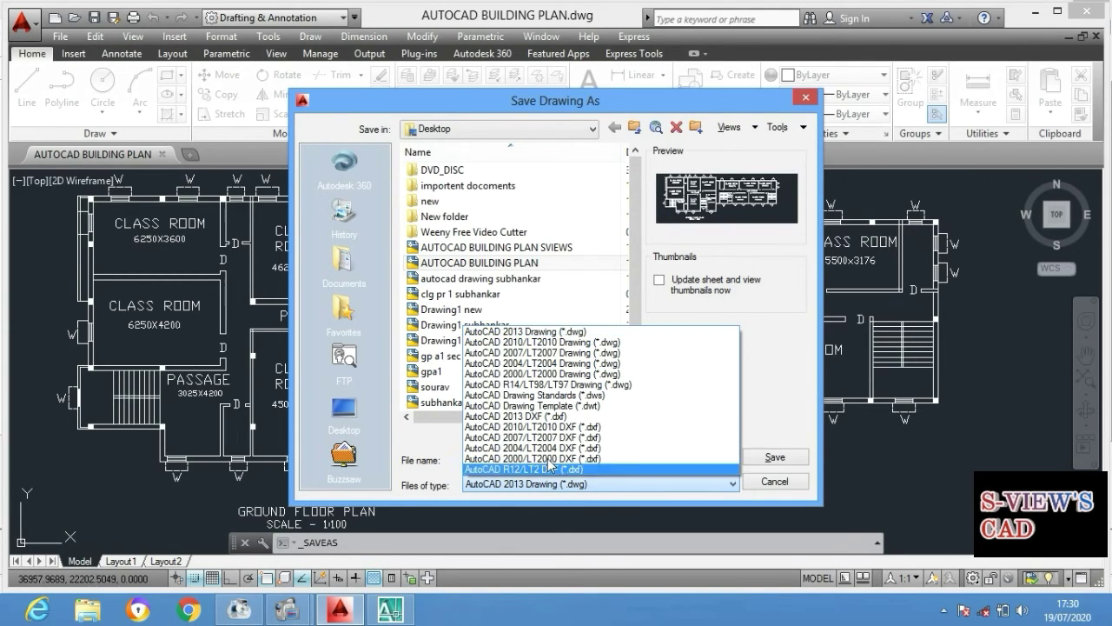
click(563, 353)
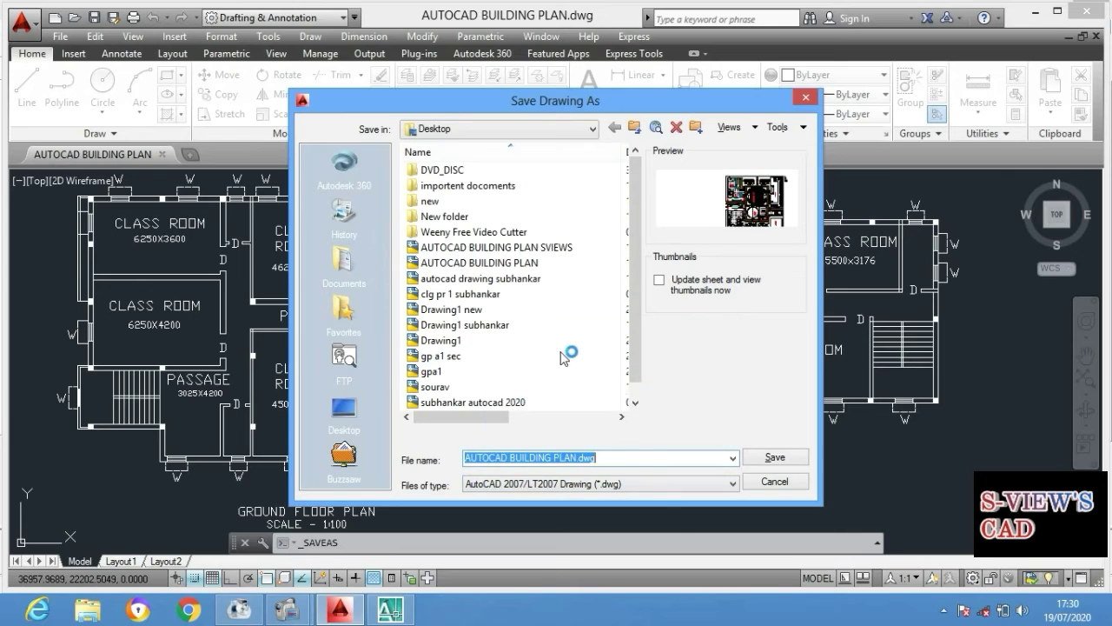
click(786, 464)
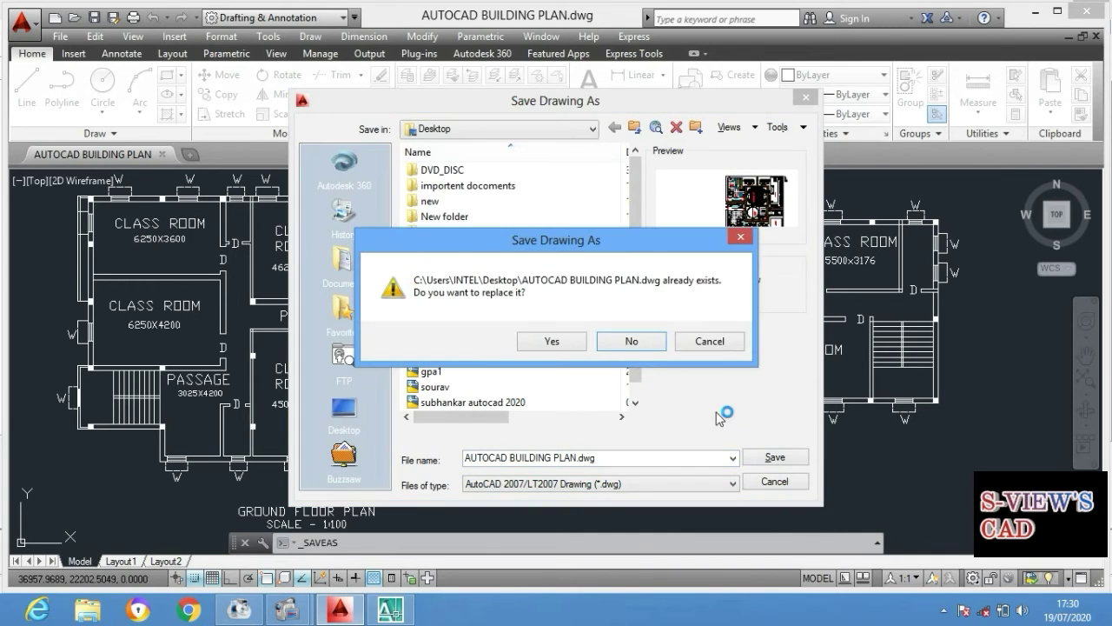
click(547, 342)
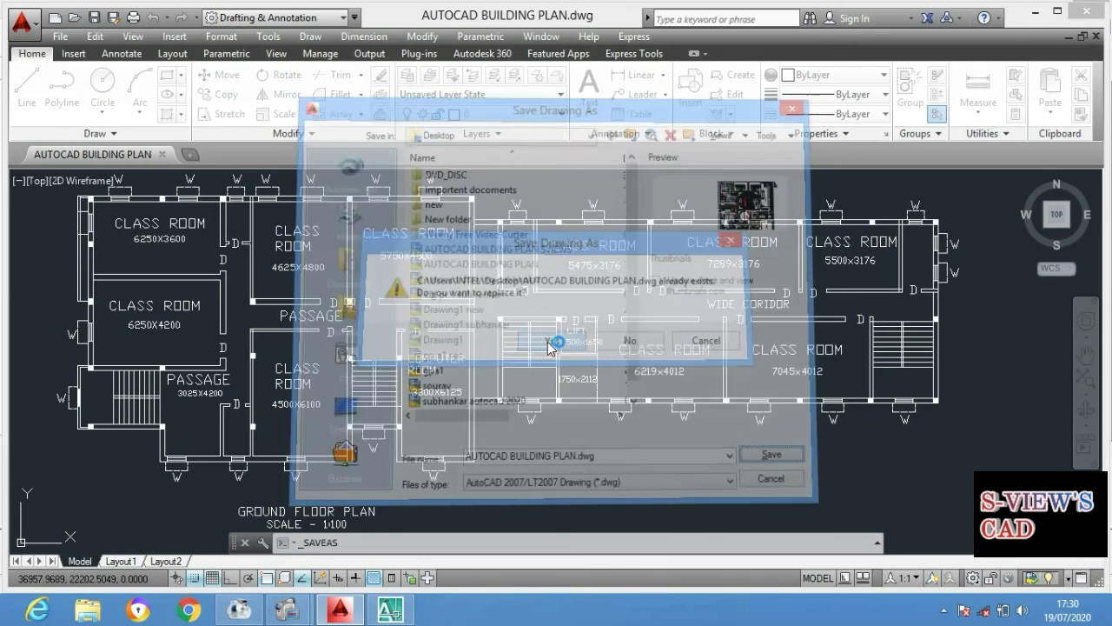
click(547, 342)
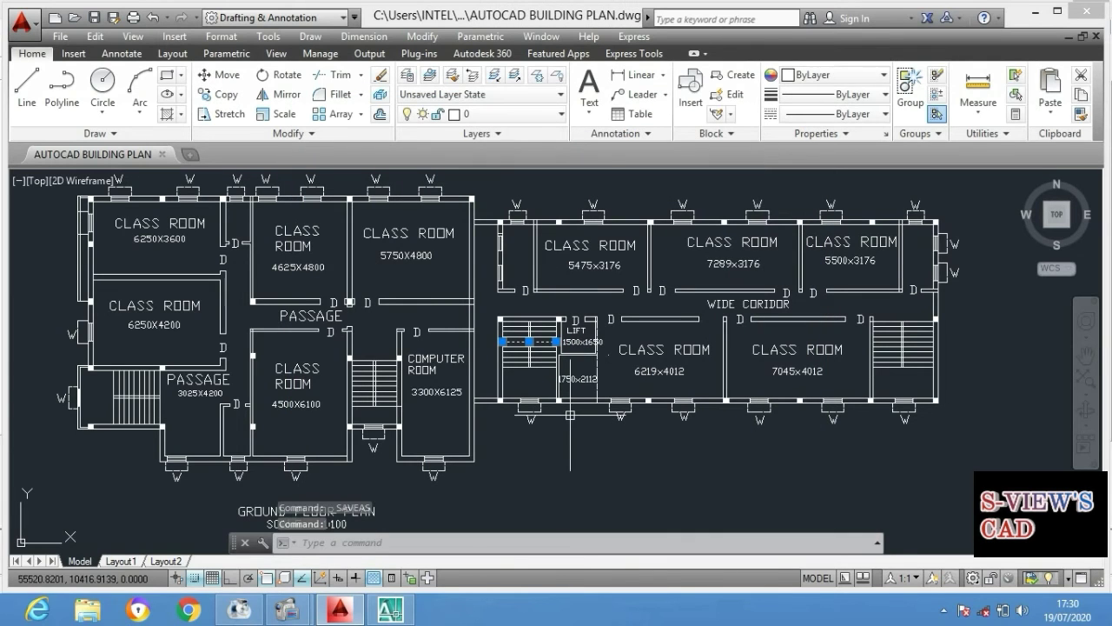
Switch to AutoCAD 2007 and open AUTOCAD BUILDING PLAN from the Desktop as read-only
click(391, 611)
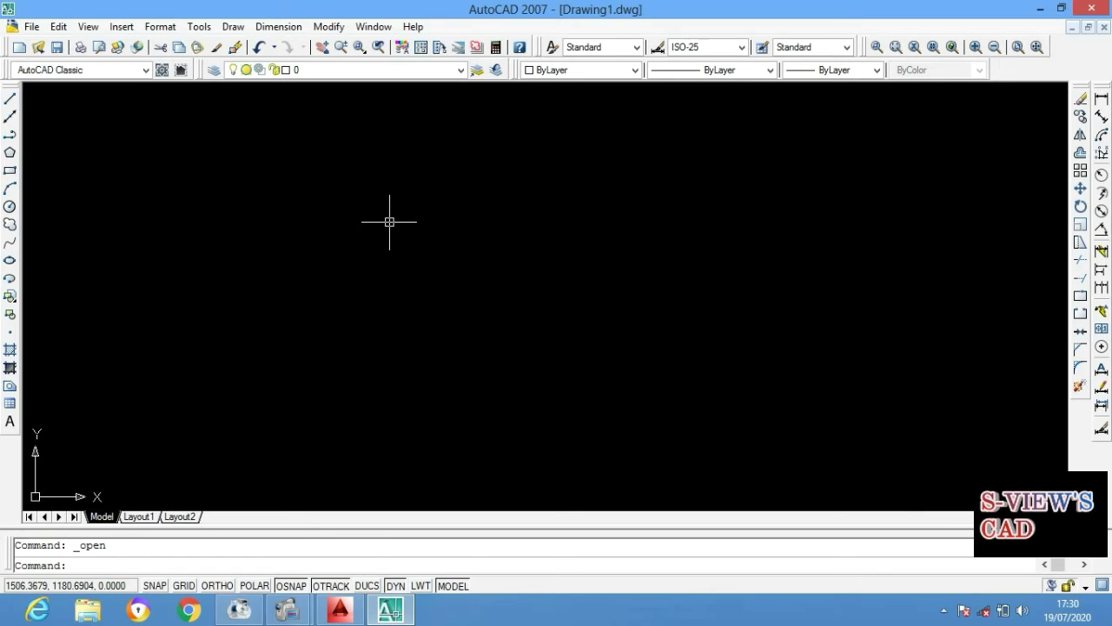
click(33, 27)
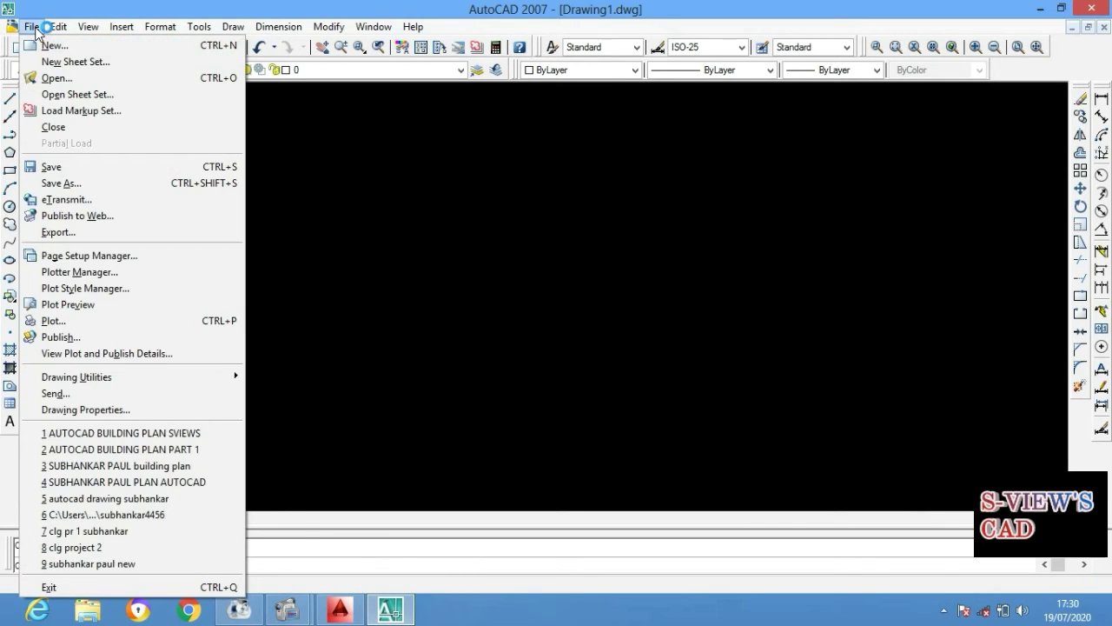
click(56, 78)
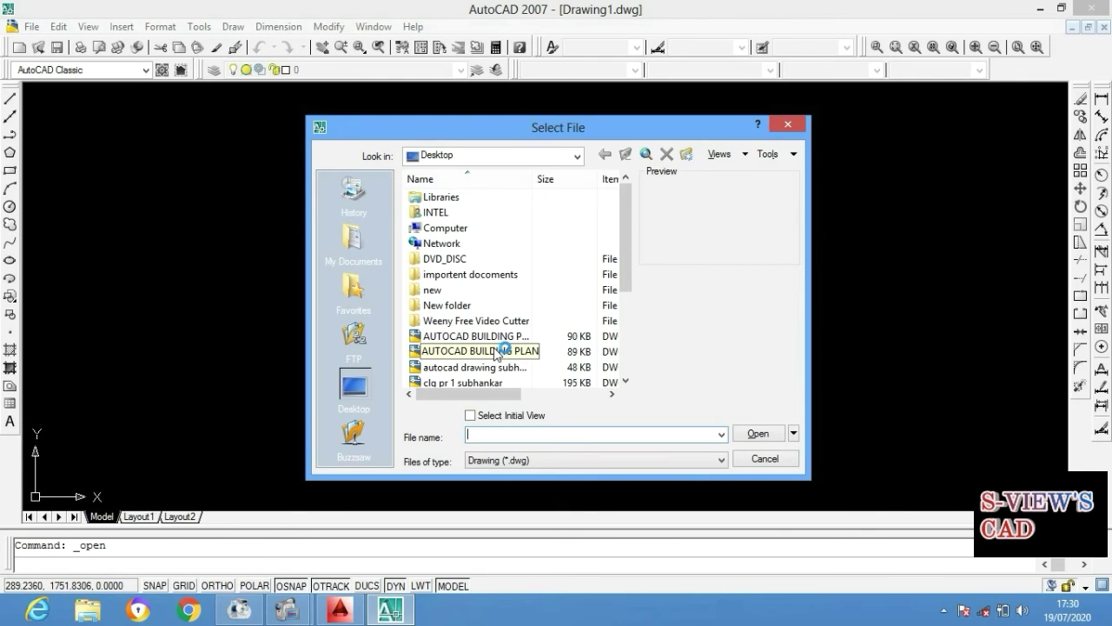
click(497, 353)
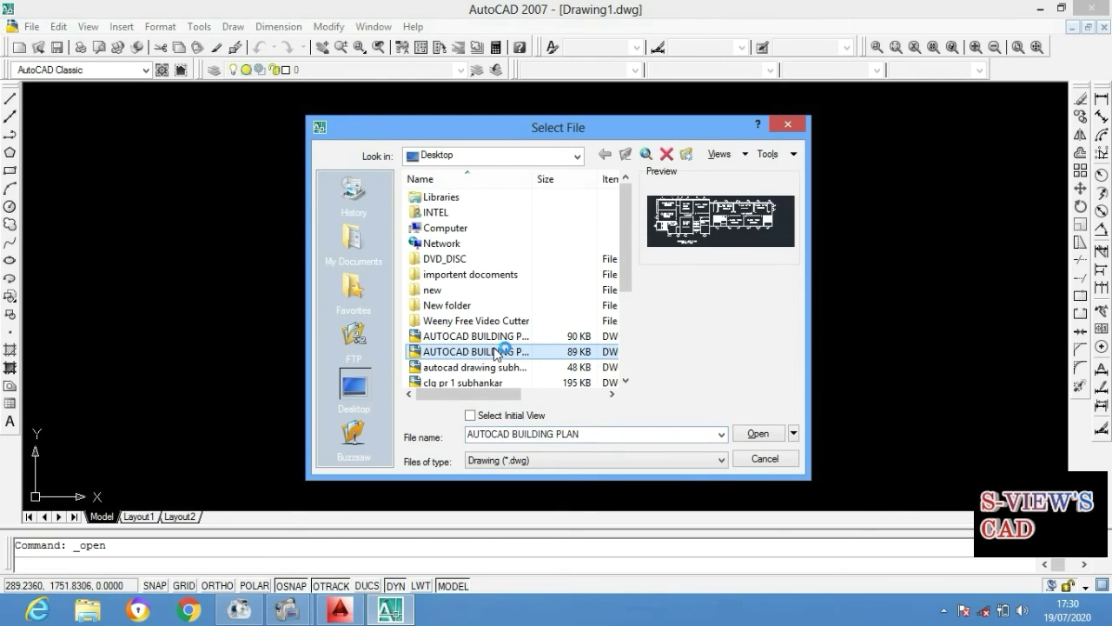
click(756, 434)
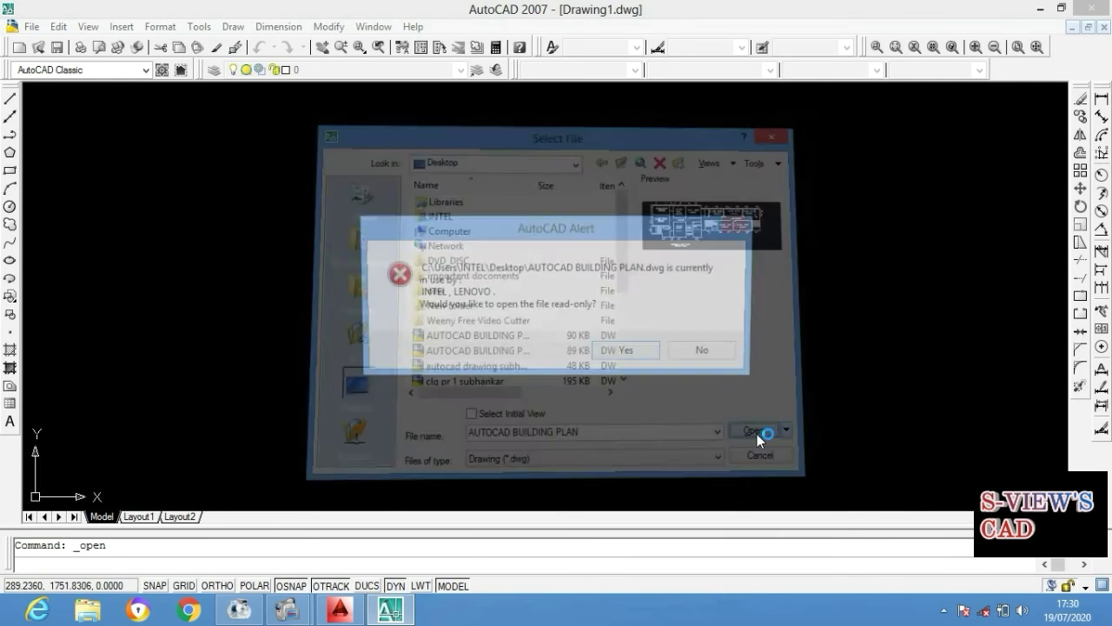
click(640, 351)
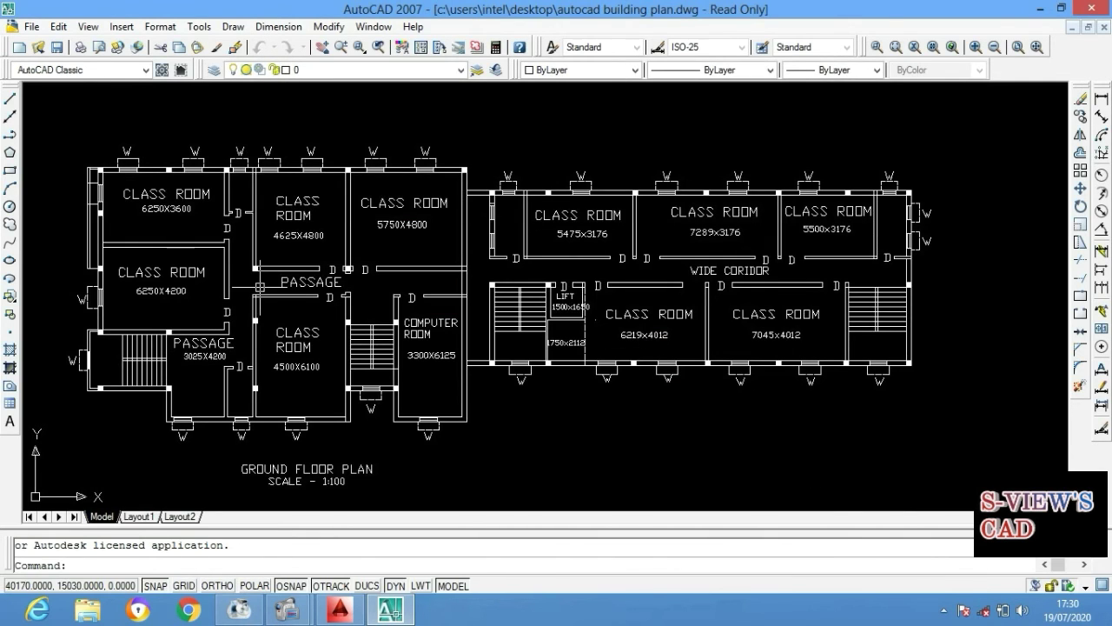
scroll(372, 250, down, 2)
scroll(372, 249, up, 1)
scroll(372, 250, down, 2)
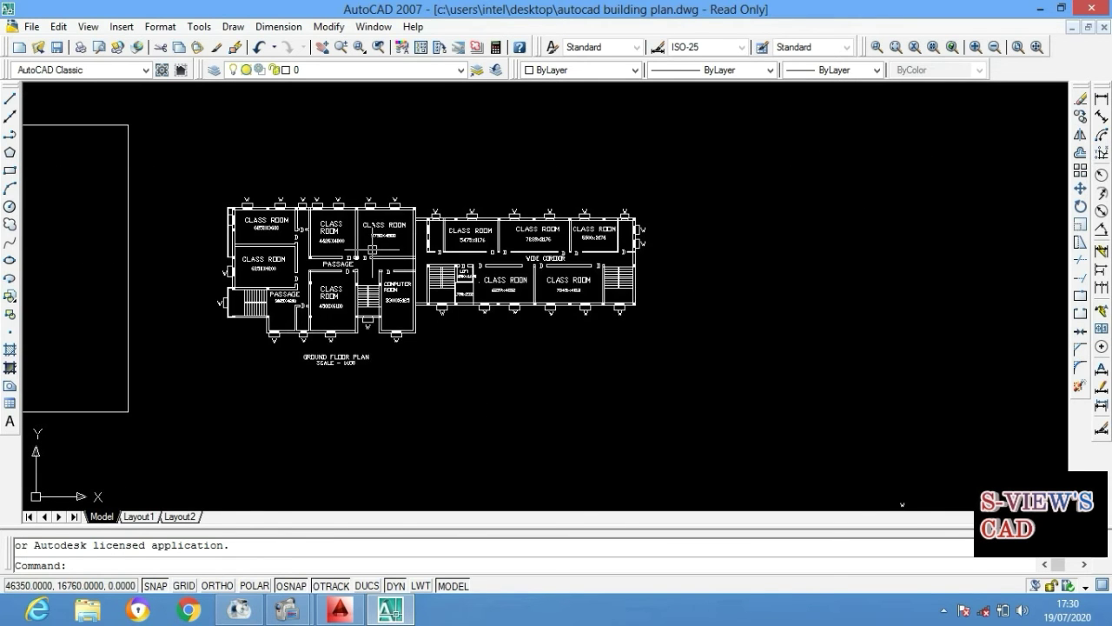
scroll(382, 248, up, 3)
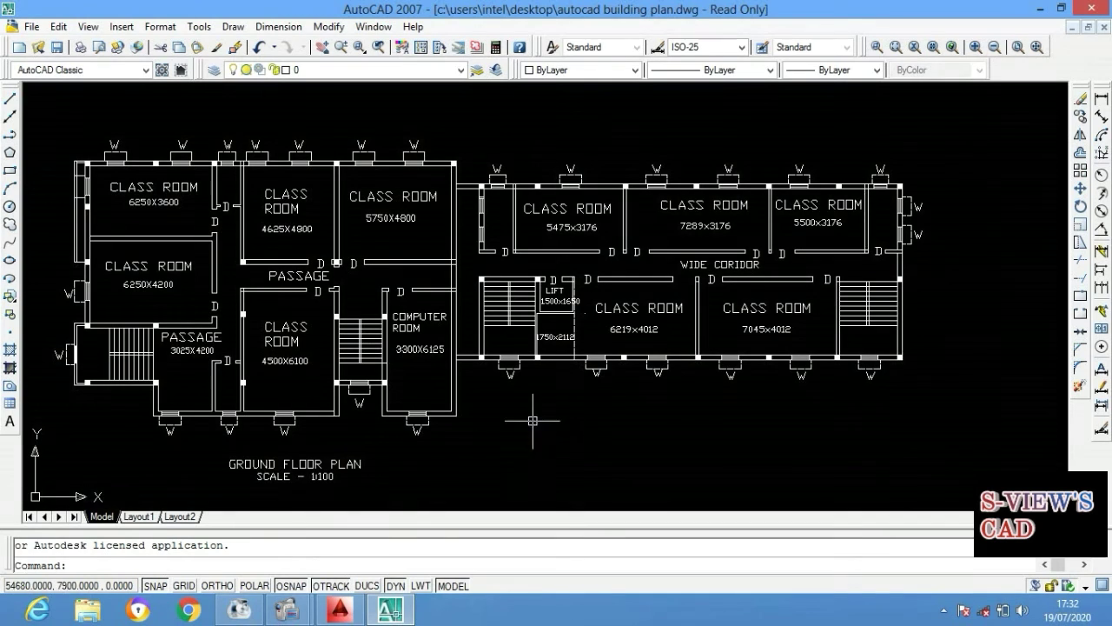
right_click(512, 426)
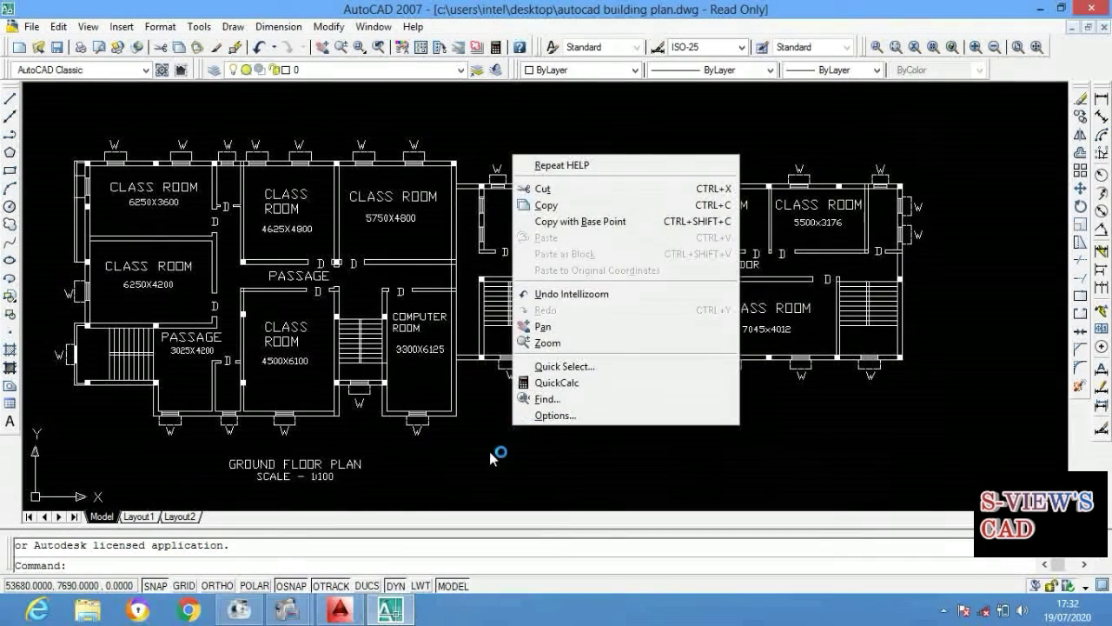
click(487, 456)
click(486, 453)
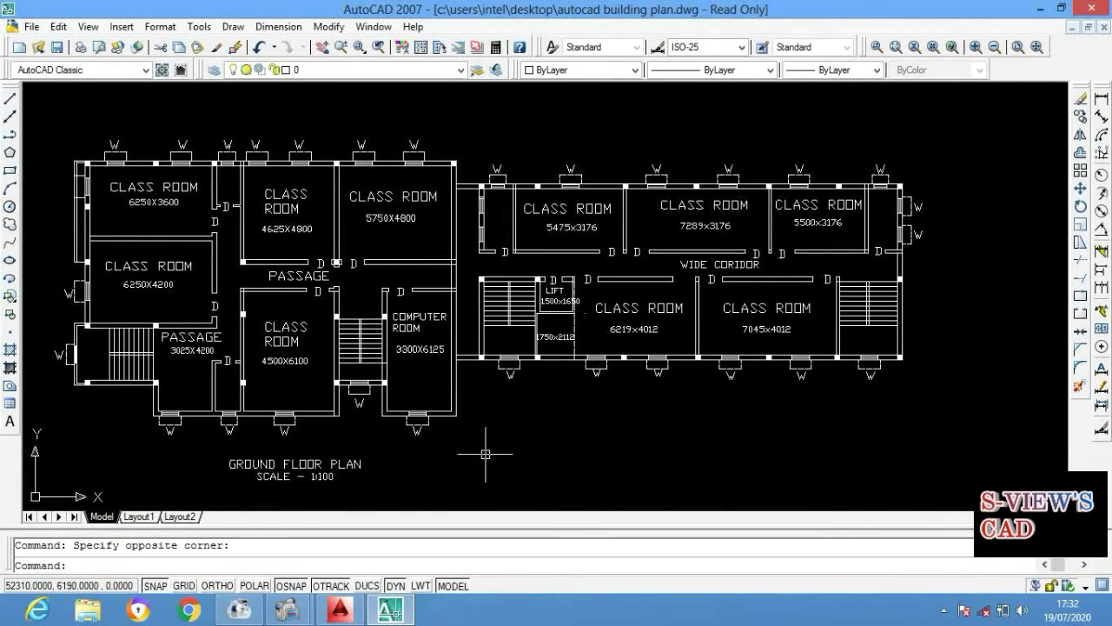